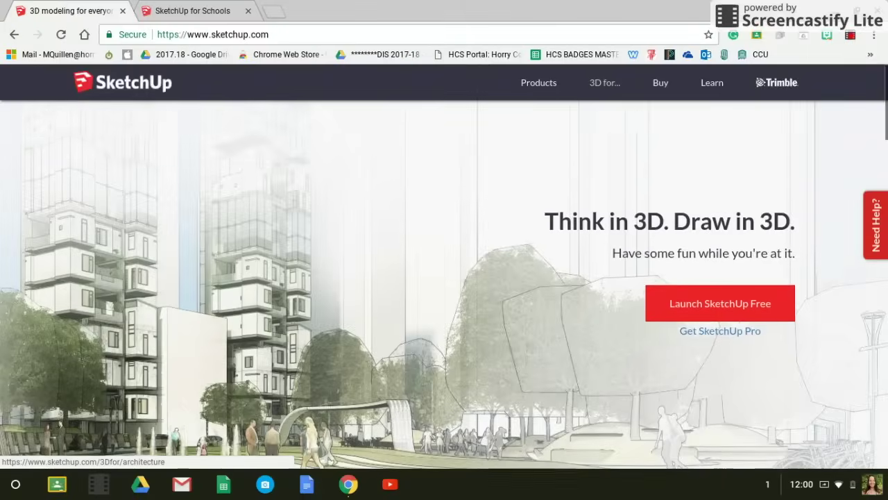
pyautogui.scroll(-3, 444, 277)
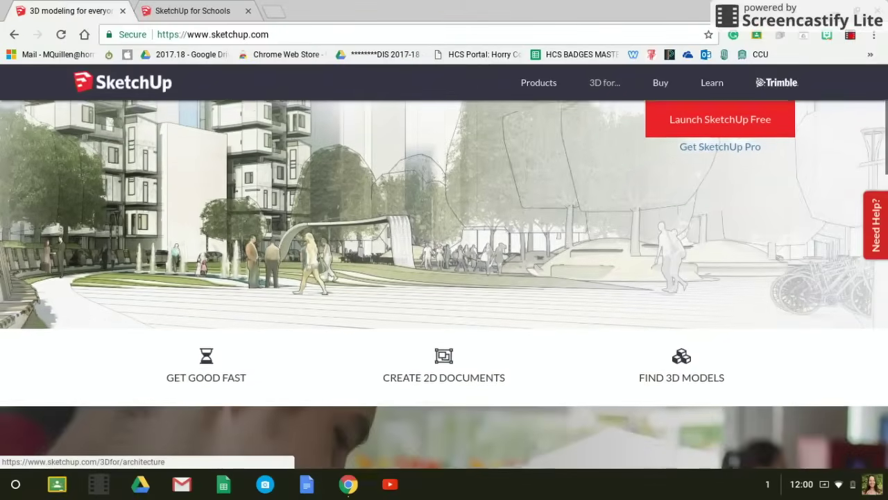
pyautogui.scroll(-3, 444, 291)
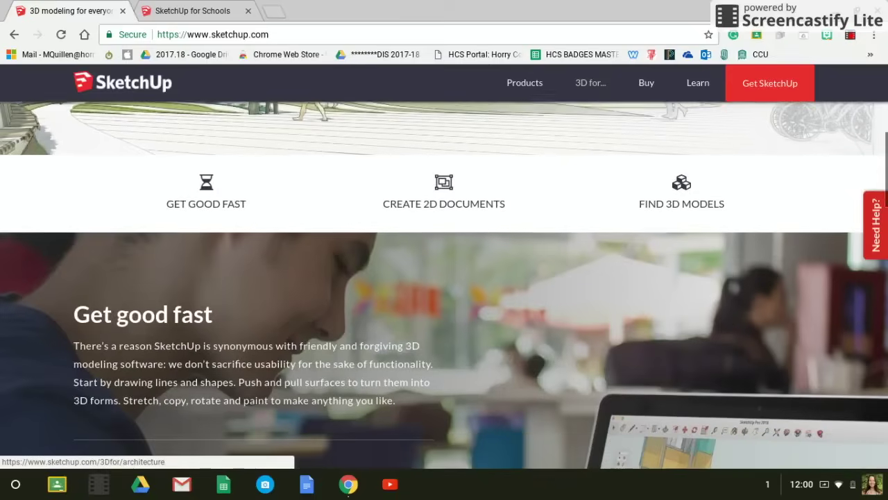
pyautogui.scroll(-4, 444, 284)
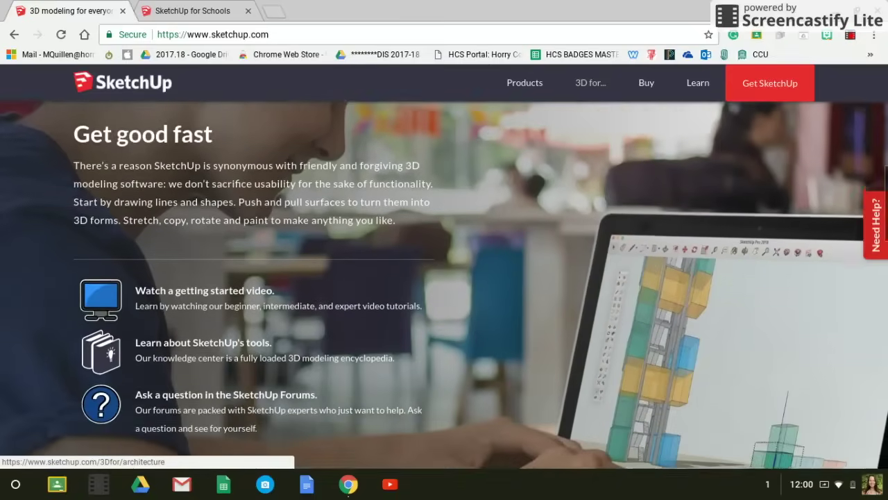
pyautogui.scroll(-3, 444, 284)
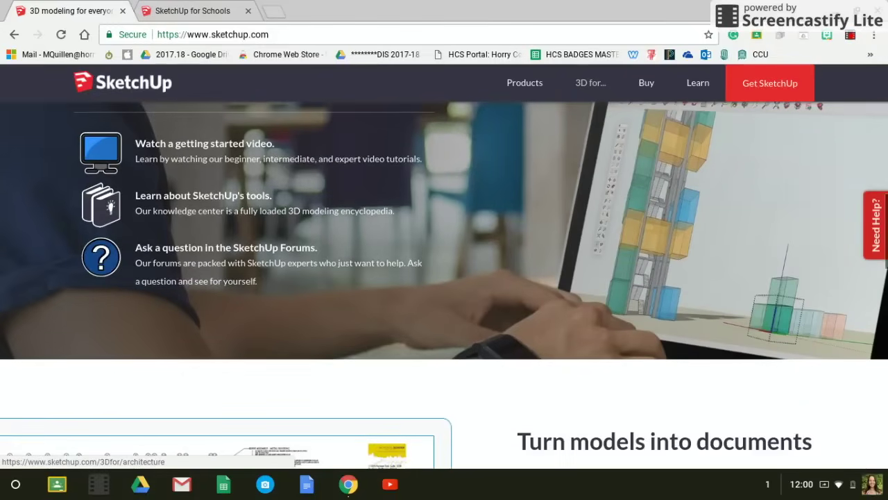
pyautogui.scroll(-3, 444, 284)
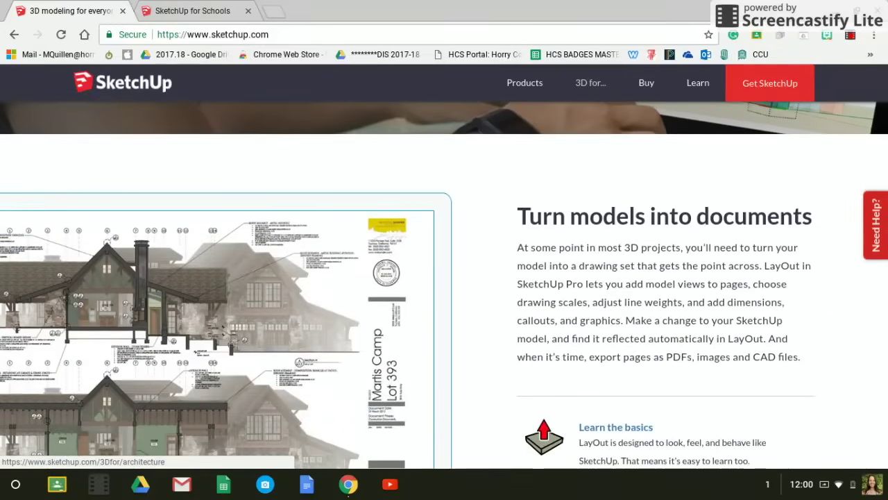
pyautogui.scroll(-5, 444, 284)
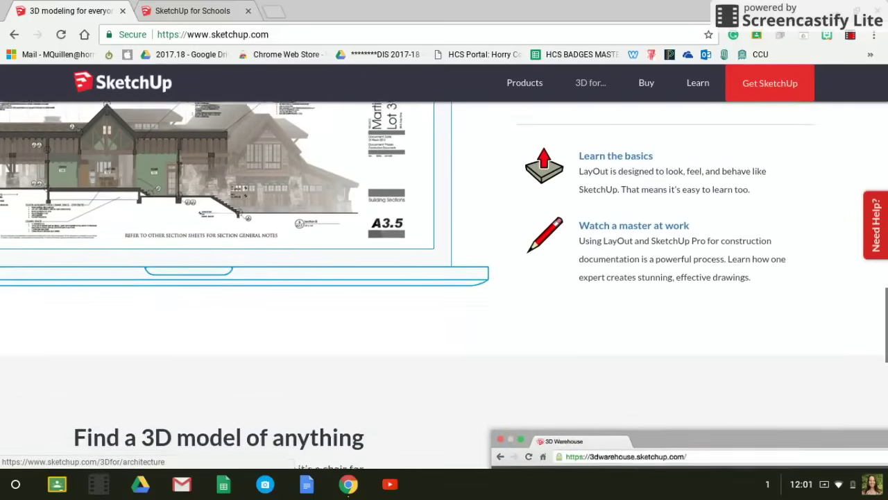
pyautogui.scroll(-2, 444, 284)
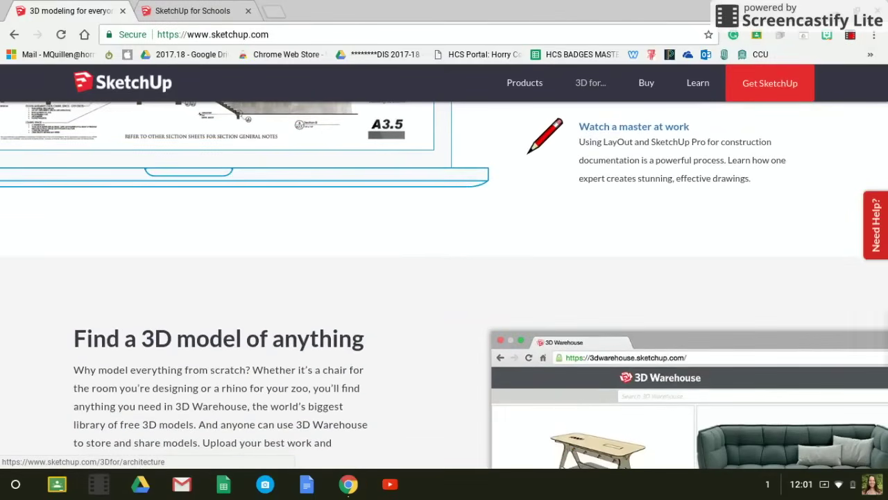
pyautogui.scroll(-3, 444, 285)
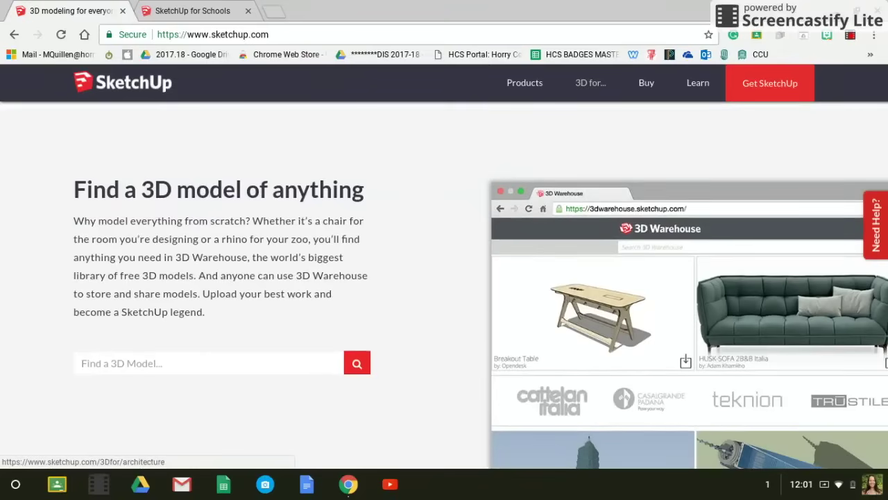
pyautogui.scroll(-3, 444, 284)
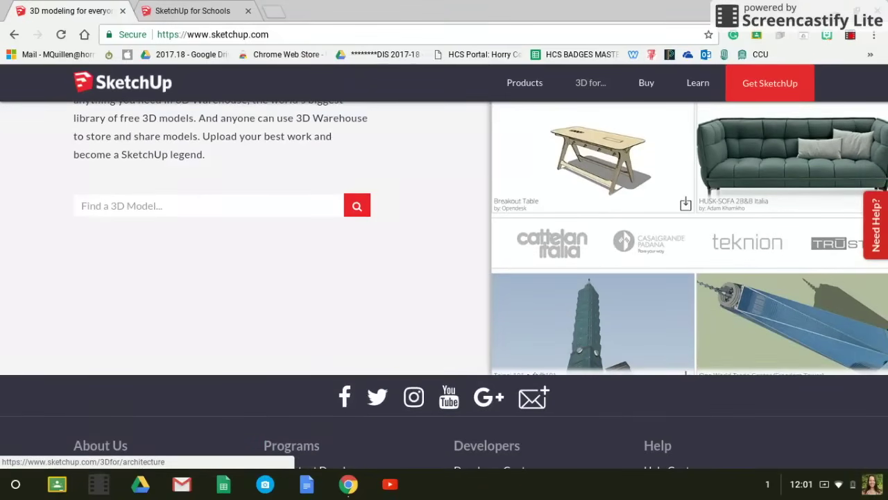
pyautogui.scroll(2, 444, 285)
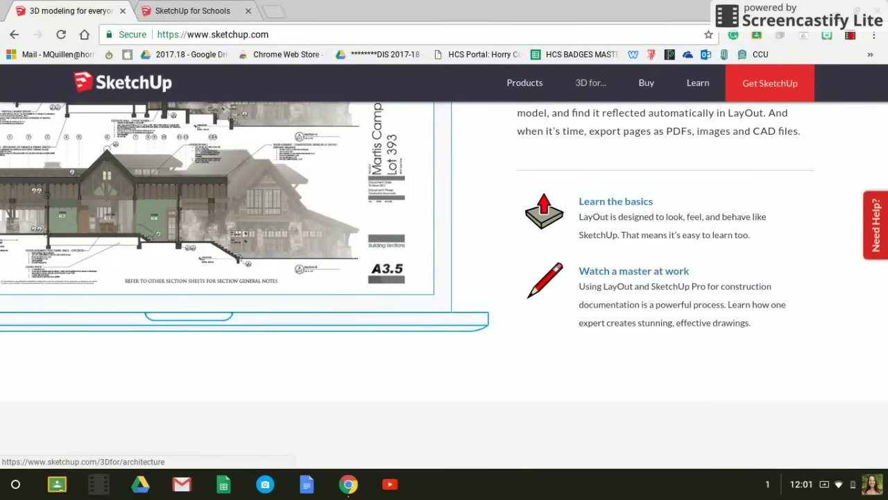
# Step: Launch SketchUp for Schools from the Chrome OS launcher to get a new untitled model
pyautogui.click(16, 486)
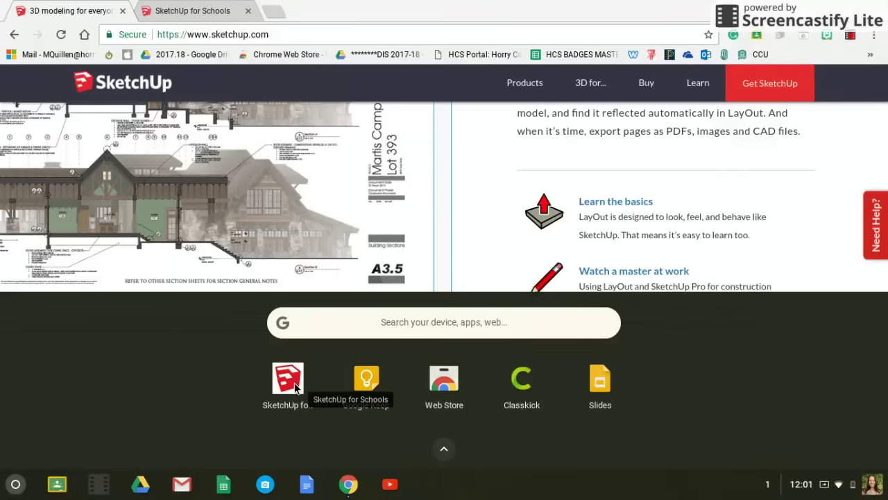
pyautogui.click(362, 321)
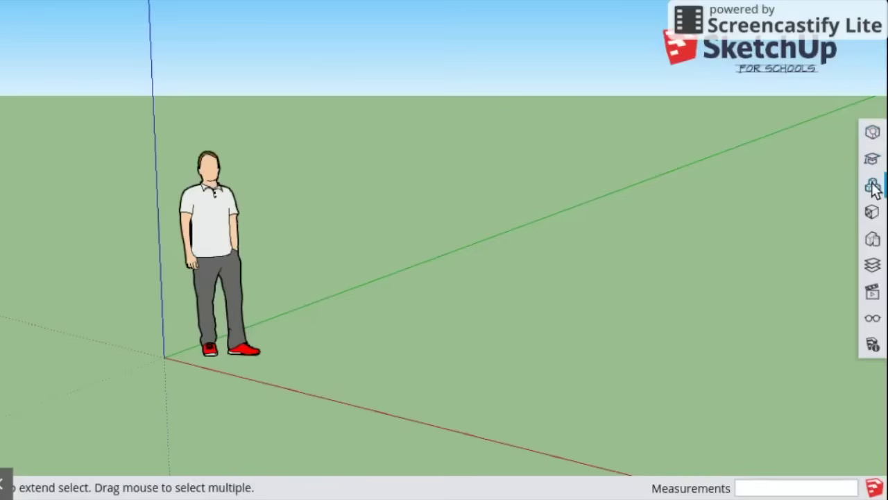
pyautogui.click(872, 165)
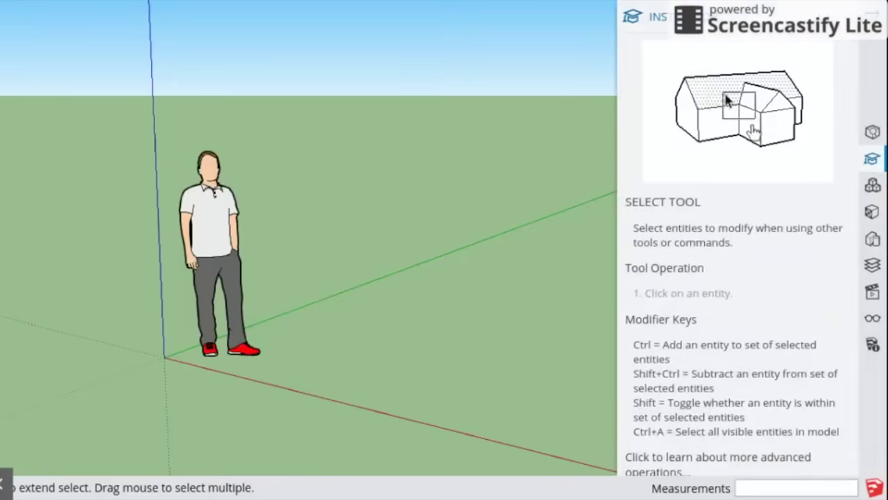
pyautogui.click(872, 161)
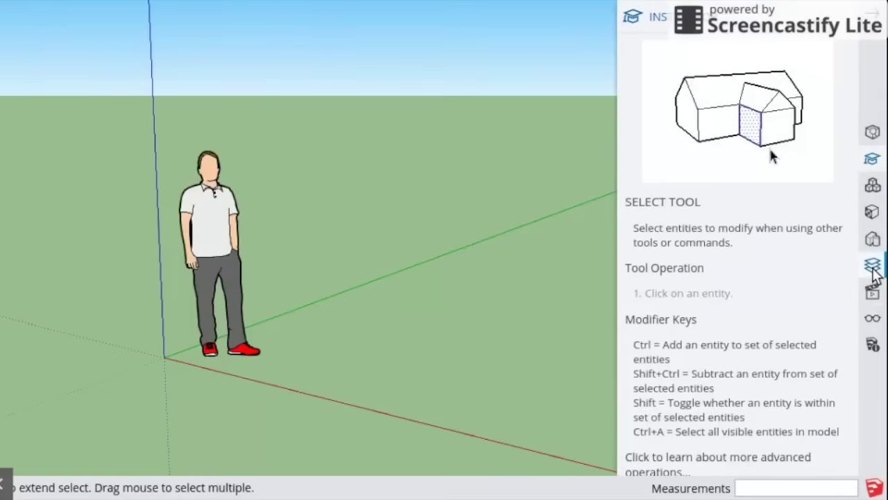
pyautogui.click(873, 15)
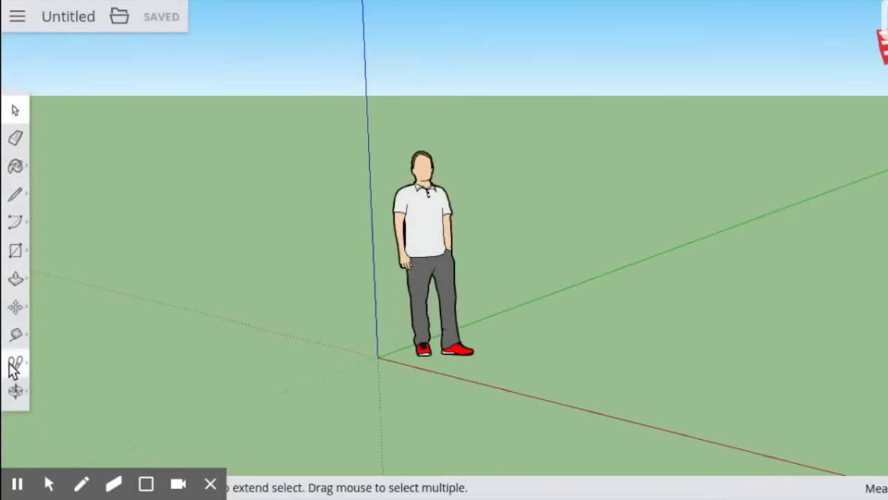
pyautogui.click(16, 333)
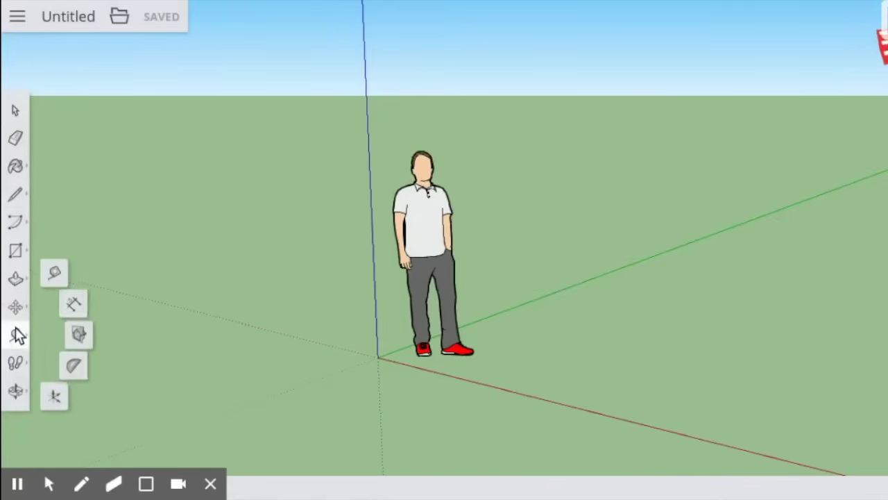
pyautogui.click(56, 270)
pyautogui.moveTo(445, 161); pyautogui.dragTo(462, 345)
pyautogui.moveTo(247, 345); pyautogui.dragTo(252, 354)
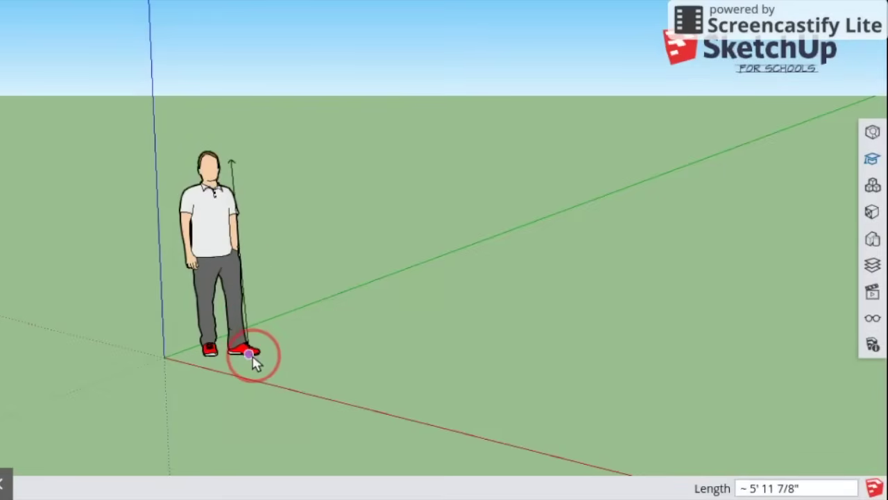
pyautogui.moveTo(255, 357); pyautogui.dragTo(256, 358)
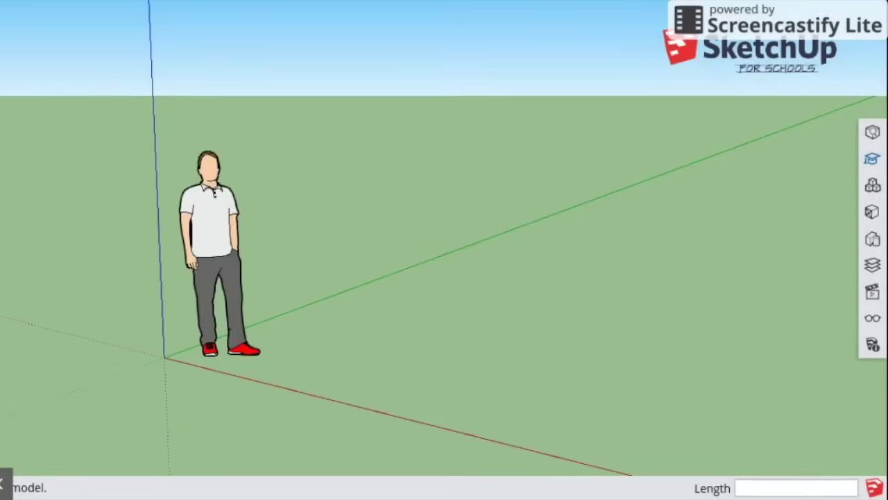
pyautogui.click(66, 20)
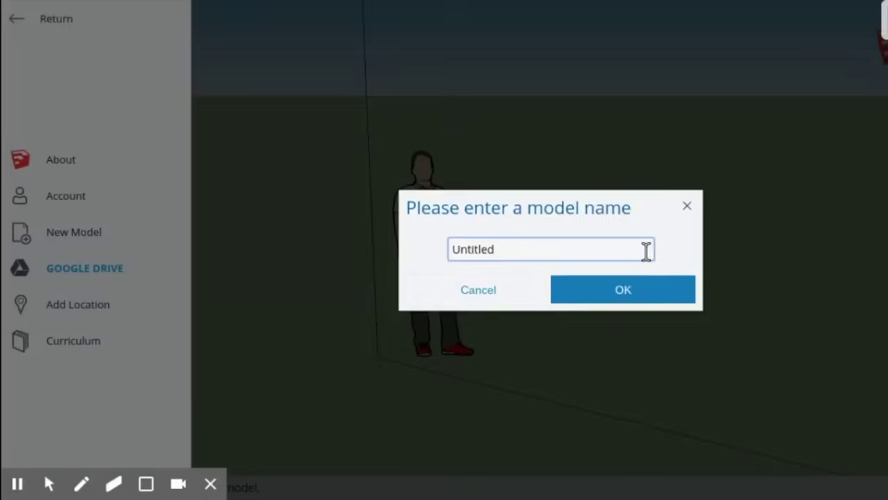
pyautogui.click(75, 343)
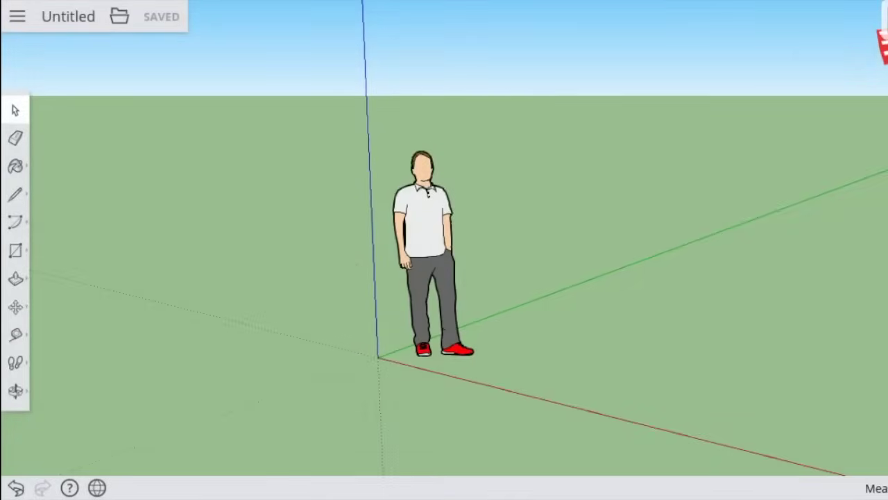
# Step: Draw a rectangle on the ground to the right of the figure
pyautogui.click(16, 250)
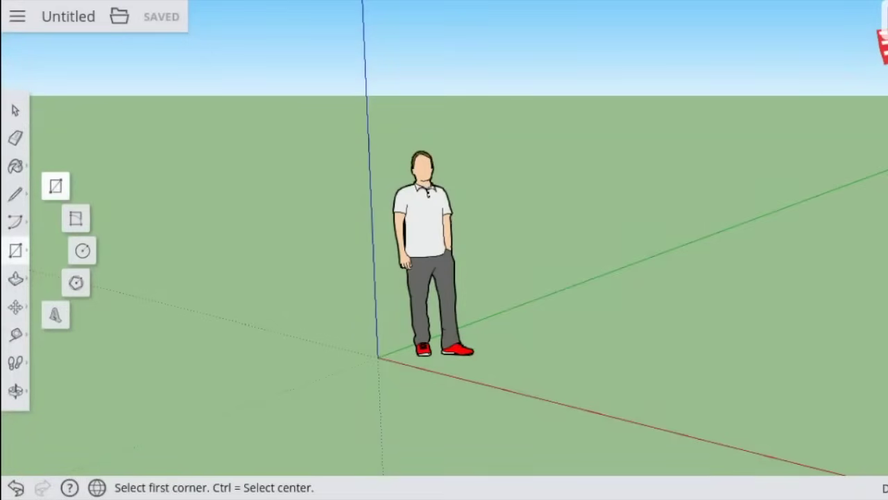
pyautogui.click(55, 186)
pyautogui.moveTo(813, 244); pyautogui.dragTo(887, 409)
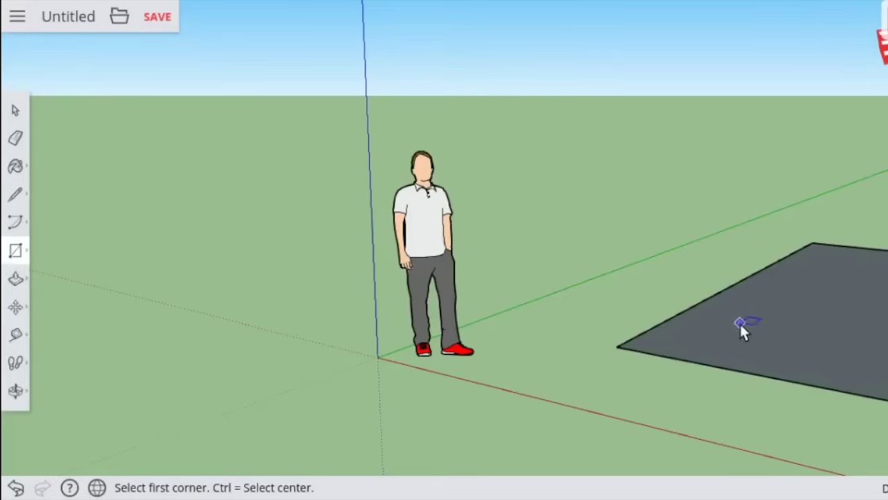
# Step: Push/Pull the rectangle up into a tall box
pyautogui.click(15, 282)
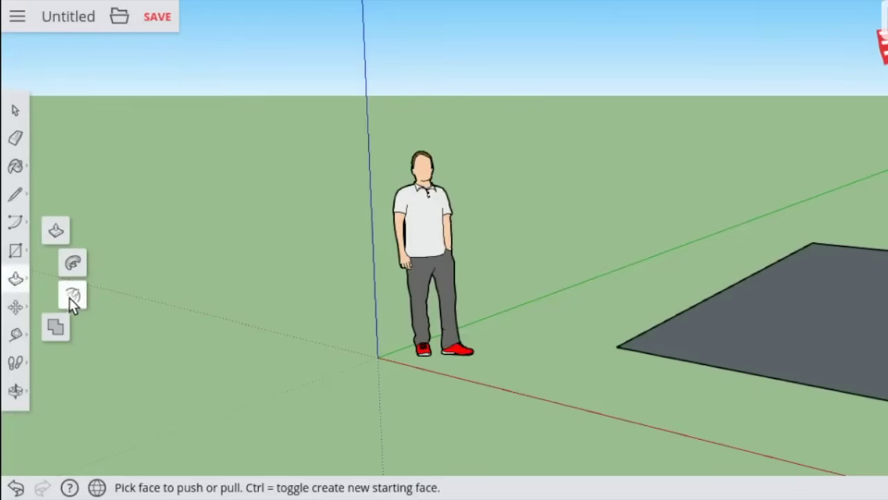
pyautogui.click(56, 232)
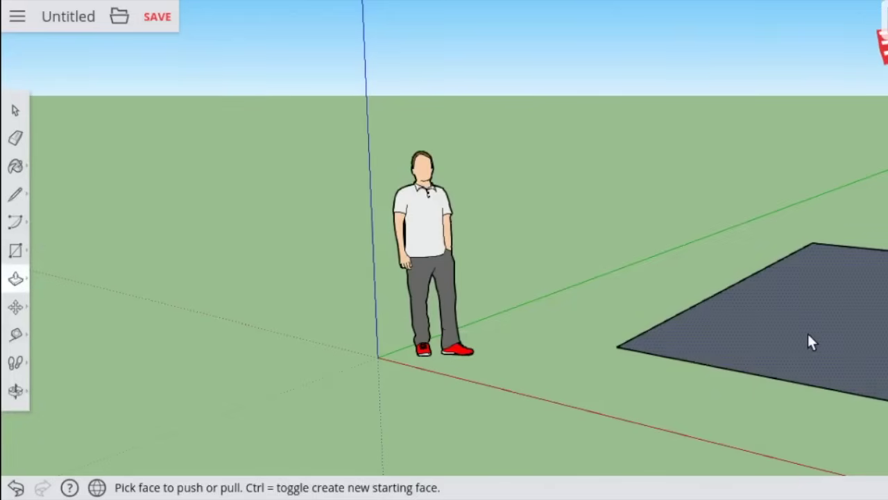
pyautogui.moveTo(810, 340); pyautogui.dragTo(856, 143)
# Step: Push the box's front face inward and drop its top 1' 7 1/4" into a lower block
pyautogui.click(17, 391)
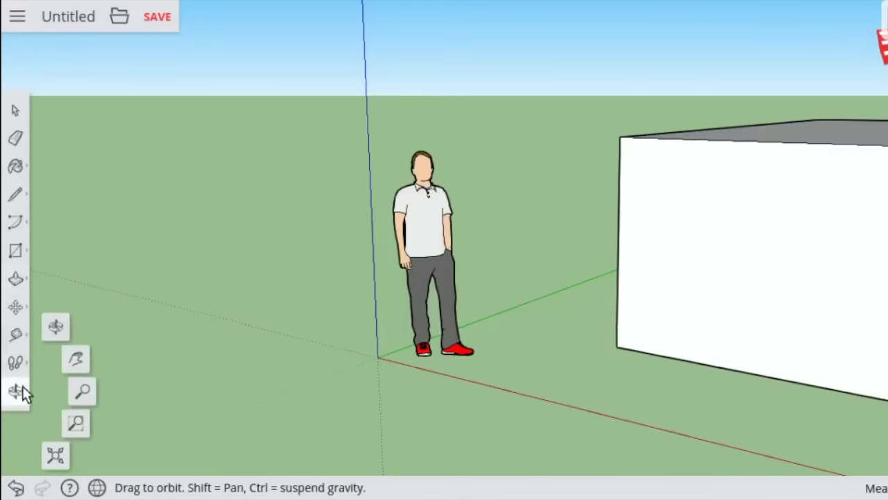
pyautogui.click(45, 329)
pyautogui.moveTo(624, 257); pyautogui.dragTo(605, 267)
pyautogui.click(15, 391)
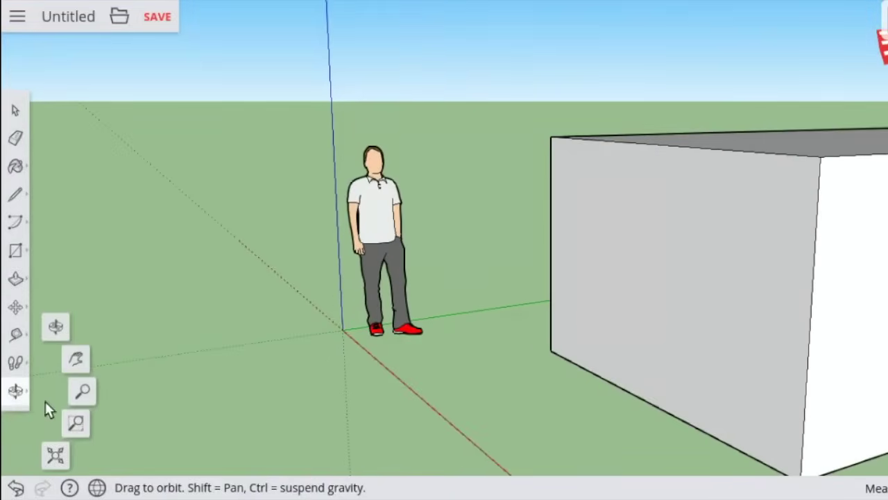
pyautogui.click(83, 392)
pyautogui.moveTo(590, 299); pyautogui.dragTo(762, 452)
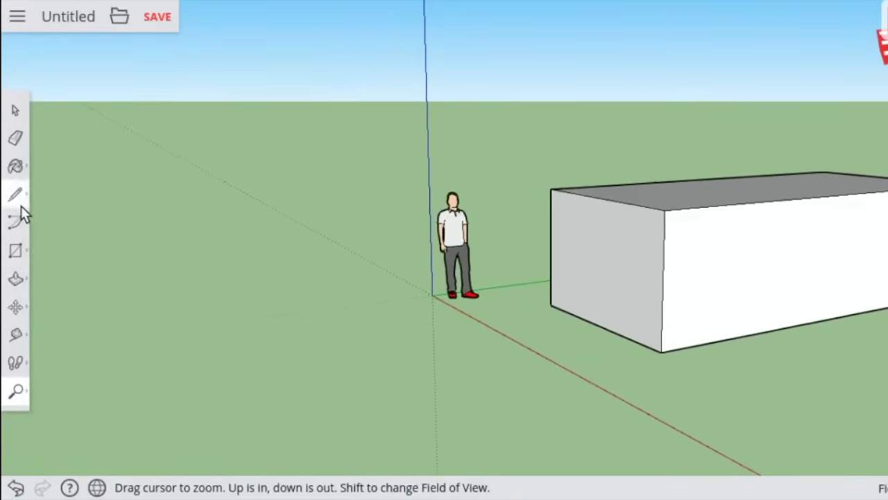
pyautogui.click(16, 282)
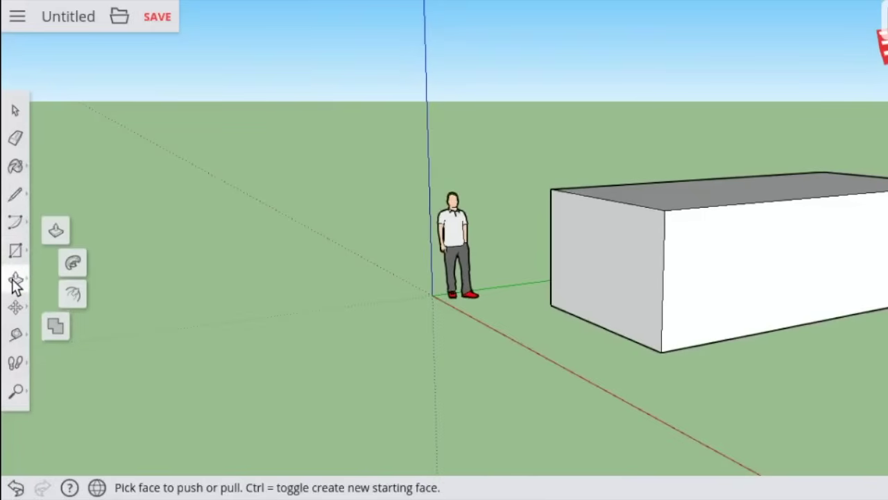
pyautogui.click(56, 229)
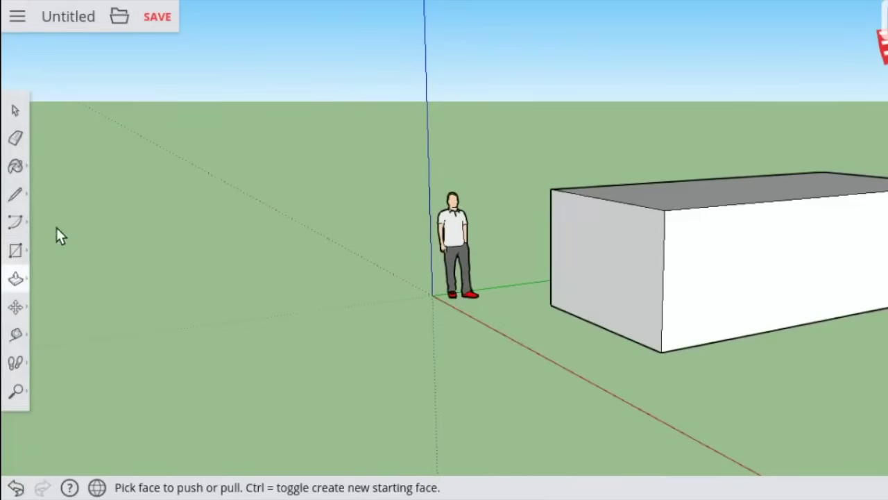
pyautogui.click(801, 292)
pyautogui.moveTo(802, 292); pyautogui.dragTo(771, 280)
pyautogui.moveTo(757, 186); pyautogui.dragTo(755, 214)
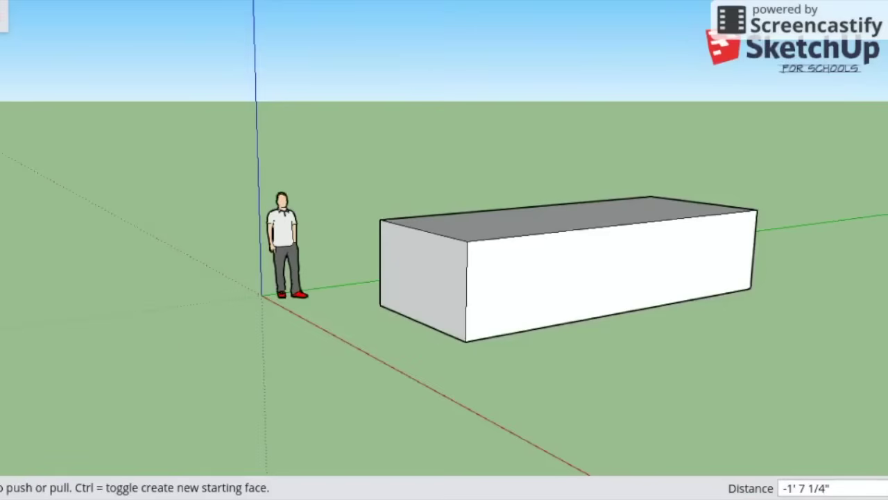
pyautogui.press('l')
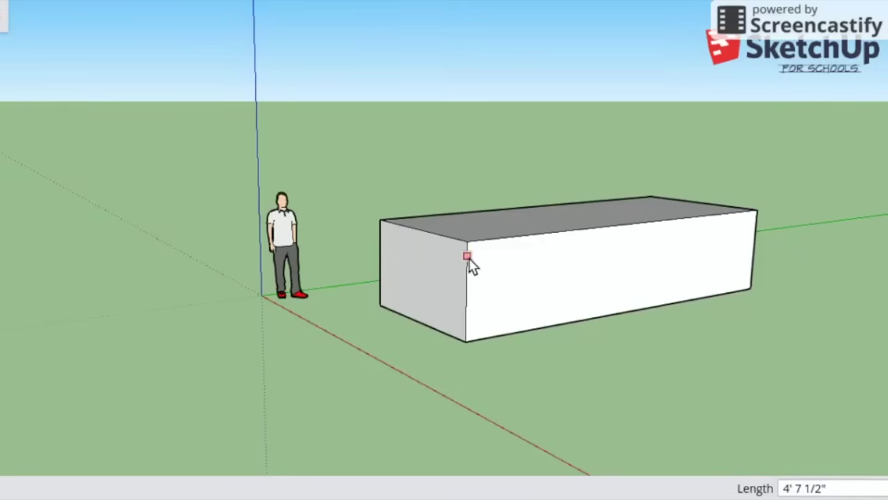
pyautogui.moveTo(467, 242); pyautogui.dragTo(468, 341)
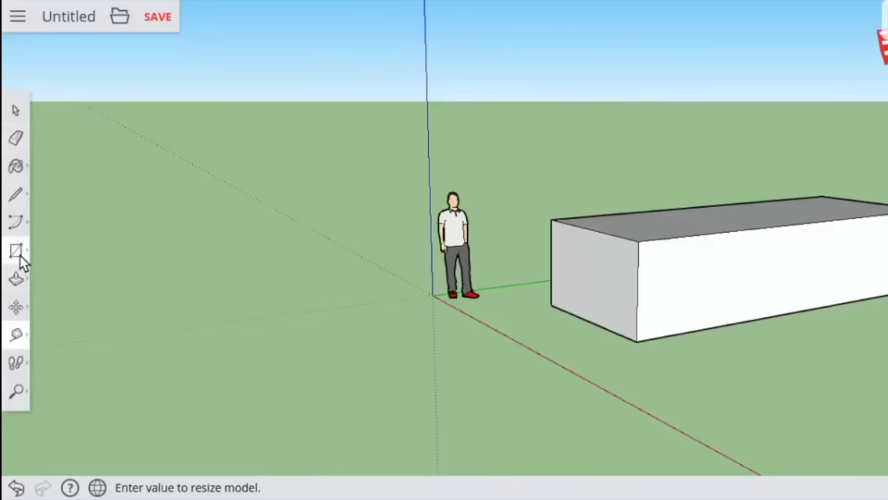
pyautogui.click(17, 252)
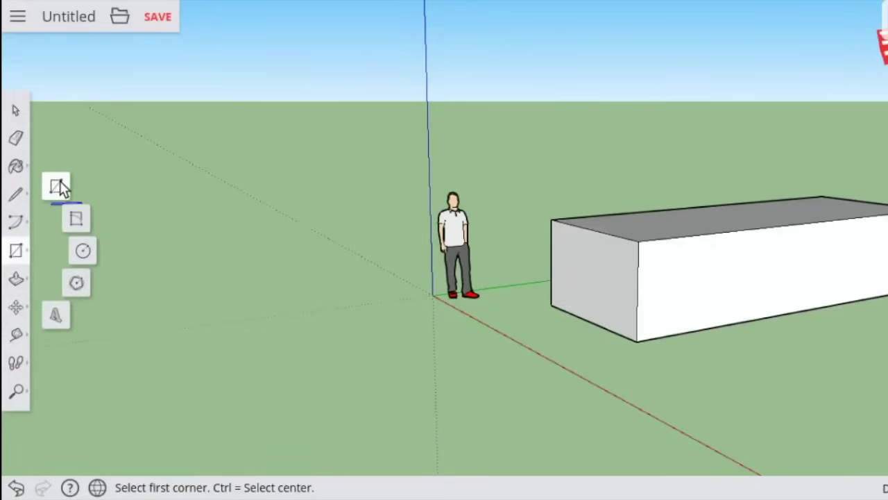
# Step: Draw a door rectangle at the base of the end wall and push it in as a doorway
pyautogui.click(59, 186)
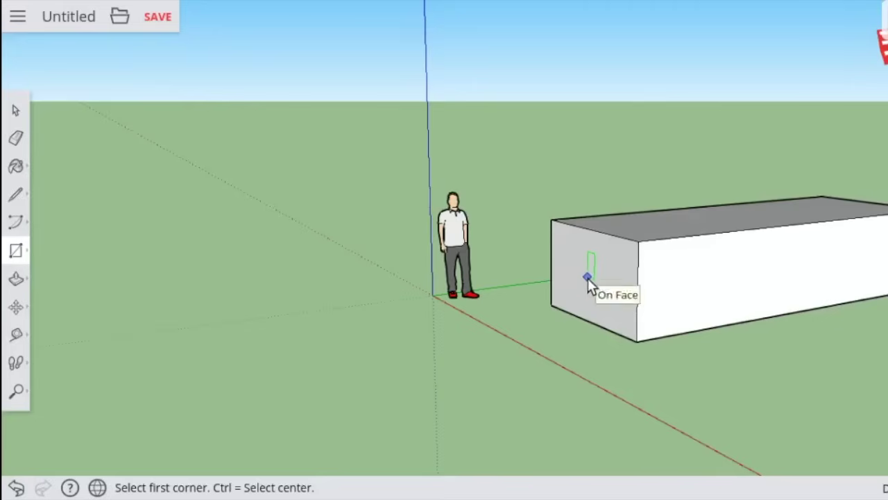
pyautogui.moveTo(588, 277); pyautogui.dragTo(609, 335)
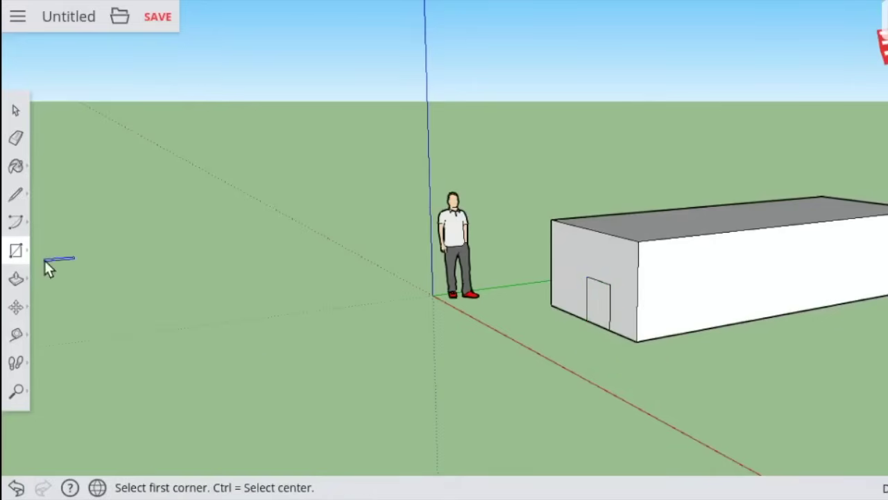
pyautogui.click(16, 278)
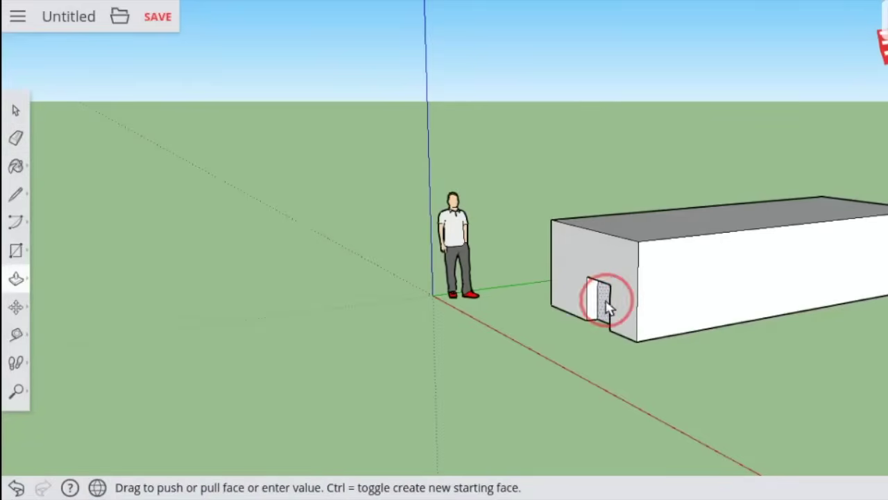
pyautogui.moveTo(607, 307); pyautogui.dragTo(886, 258)
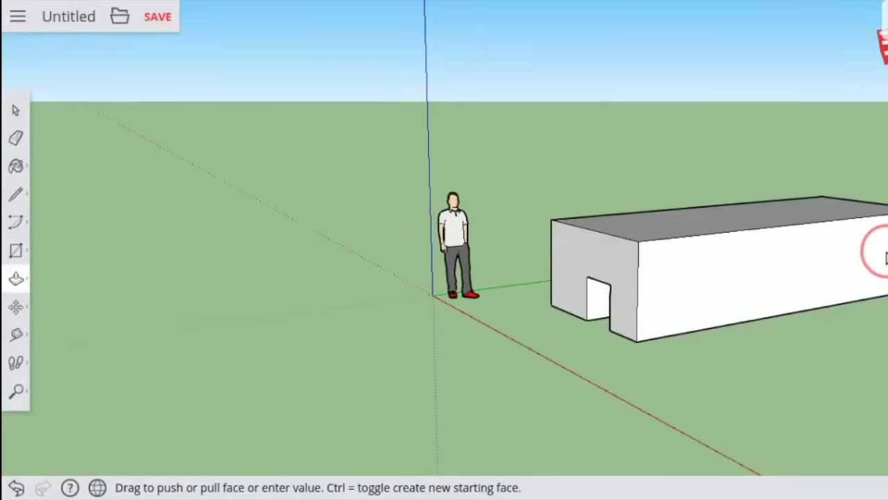
pyautogui.click(16, 306)
pyautogui.click(72, 307)
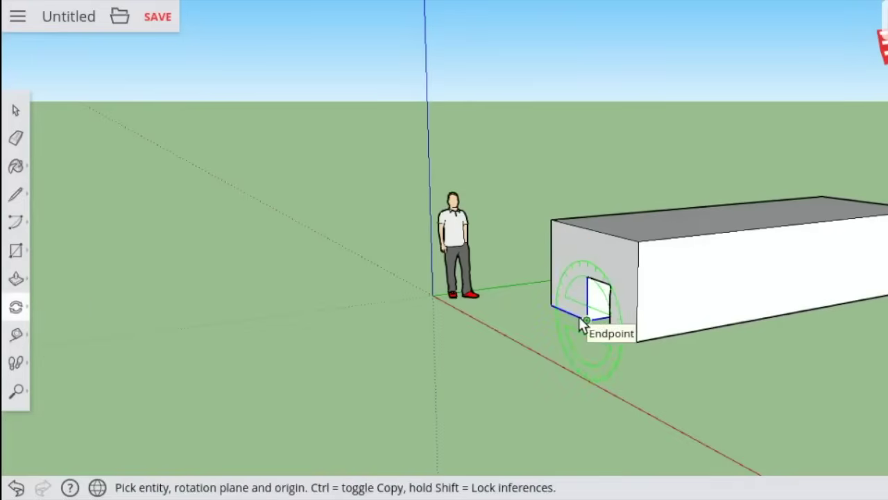
# Step: Paint the box's long side wall with the dark grey material
pyautogui.click(16, 391)
pyautogui.click(56, 325)
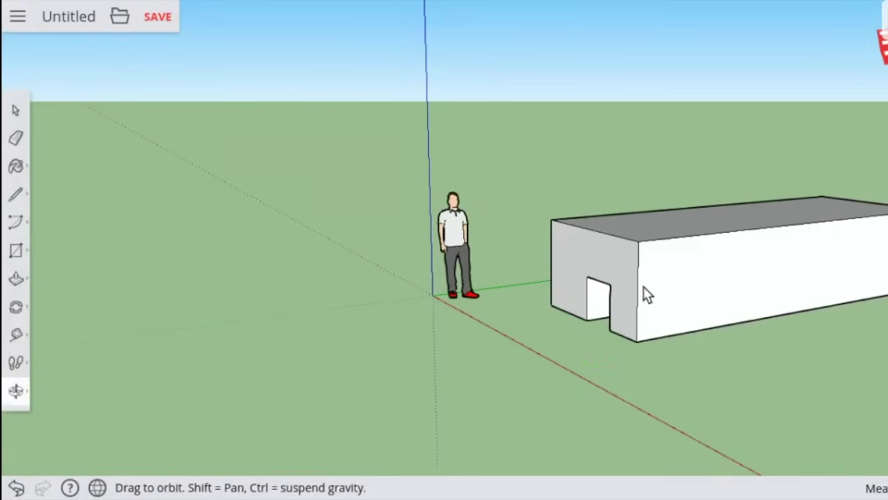
pyautogui.moveTo(575, 347); pyautogui.dragTo(696, 392)
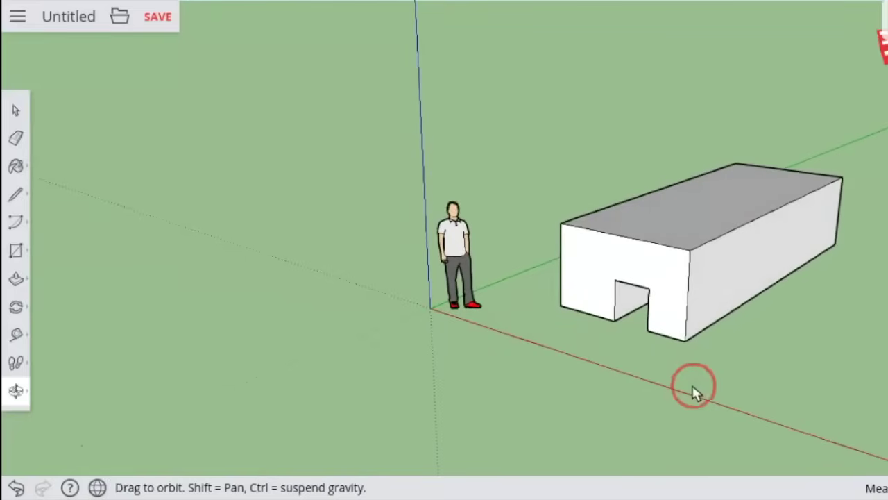
pyautogui.click(15, 167)
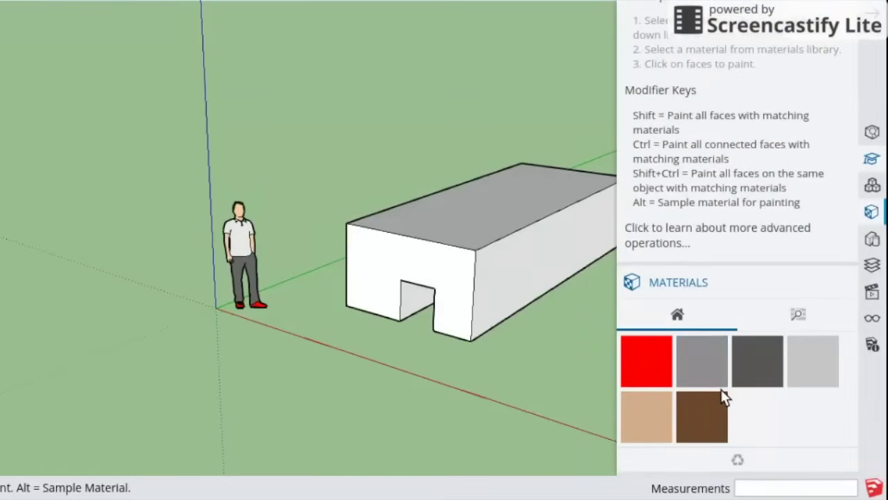
pyautogui.click(755, 384)
pyautogui.click(540, 250)
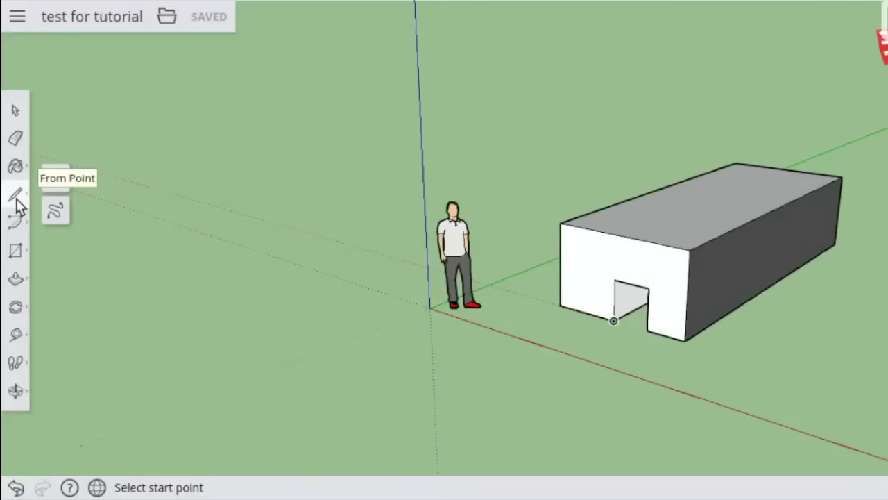
# Step: Draw two sloping lines from the doorway wall's top corners to a central peak, closing the gable
pyautogui.click(685, 252)
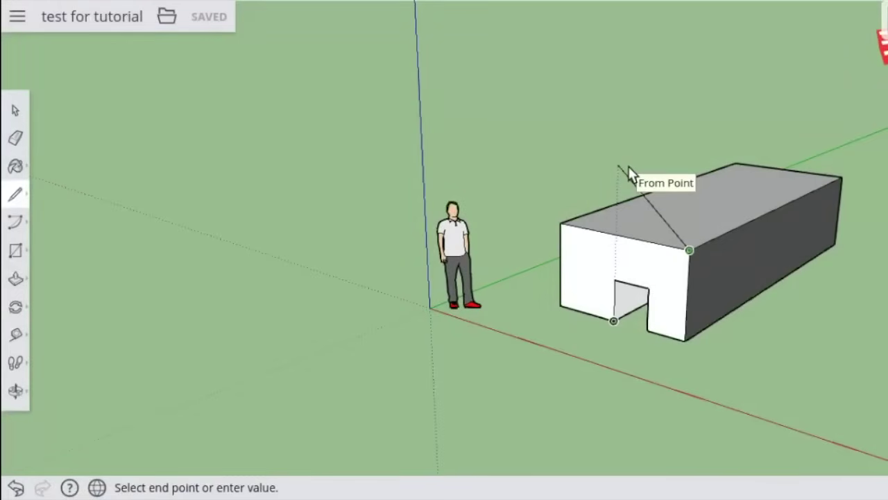
pyautogui.click(617, 165)
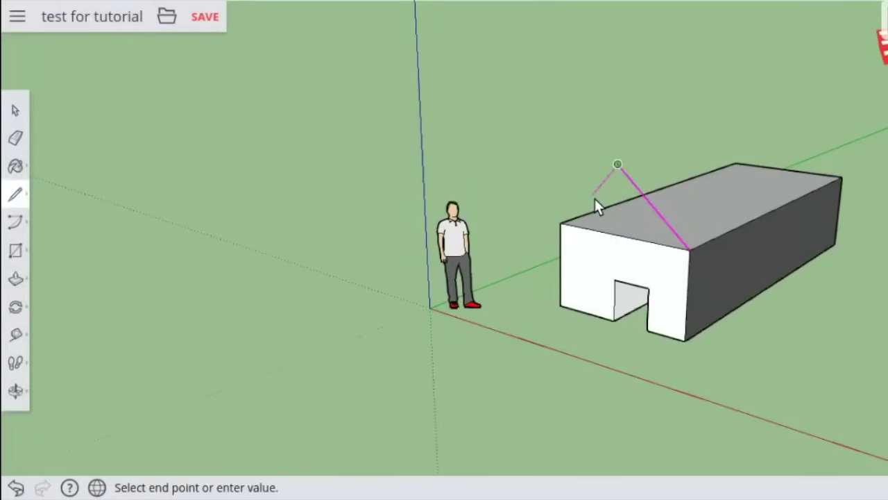
pyautogui.click(574, 226)
pyautogui.click(560, 224)
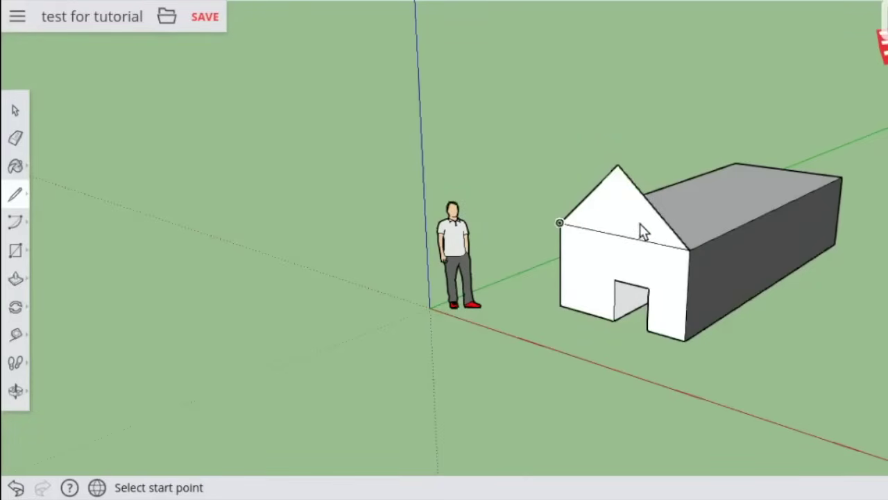
pyautogui.click(16, 390)
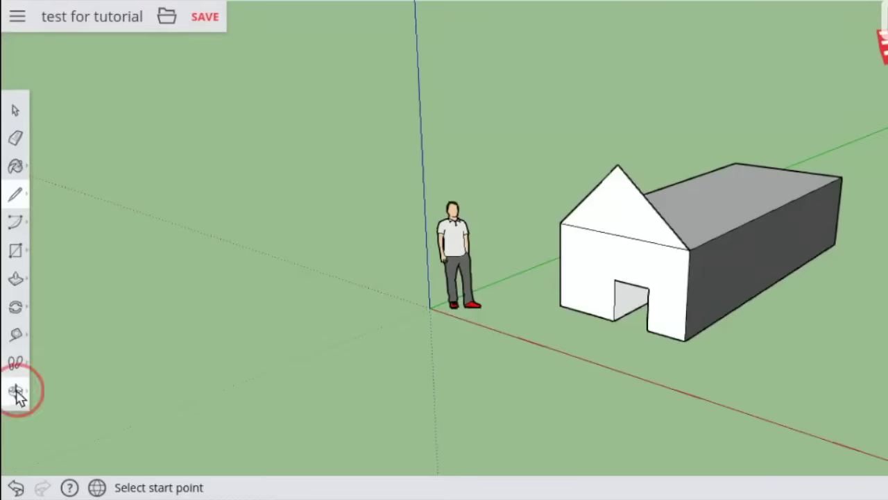
pyautogui.moveTo(528, 371); pyautogui.dragTo(177, 327)
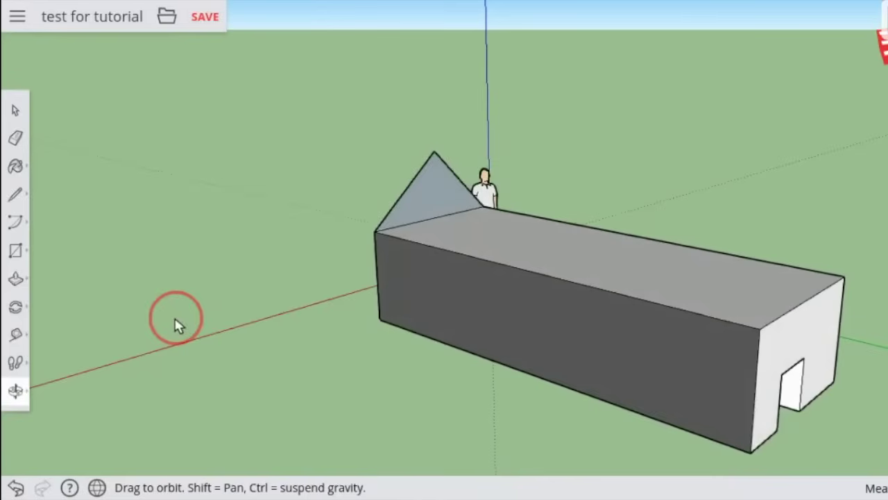
# Step: Pull the gable triangle along the box into a roof and erase the horizontal gable edge
pyautogui.click(16, 281)
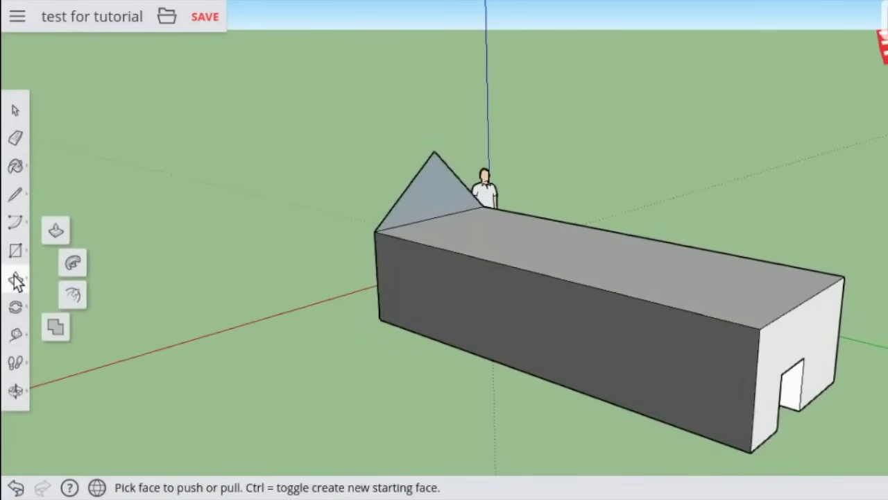
pyautogui.moveTo(438, 213); pyautogui.dragTo(779, 293)
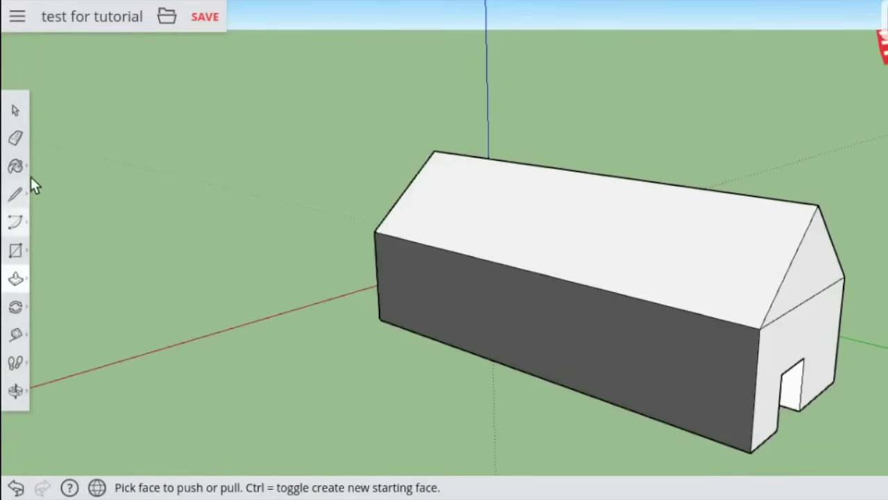
pyautogui.click(15, 138)
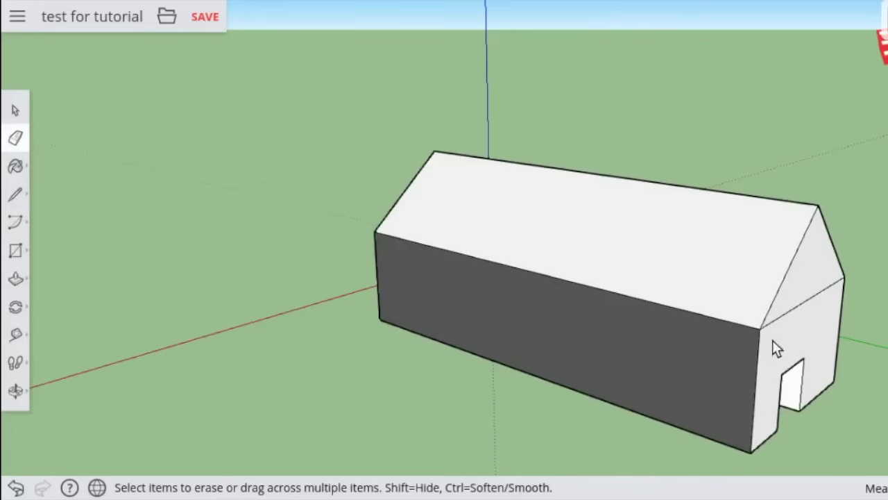
pyautogui.click(809, 308)
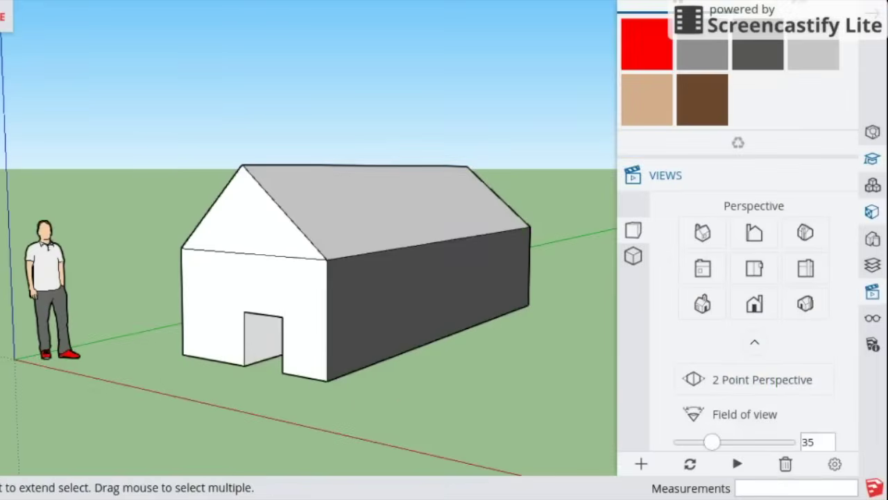
# Step: Add three scenes in the Views panel and play them back as an animation
pyautogui.click(640, 464)
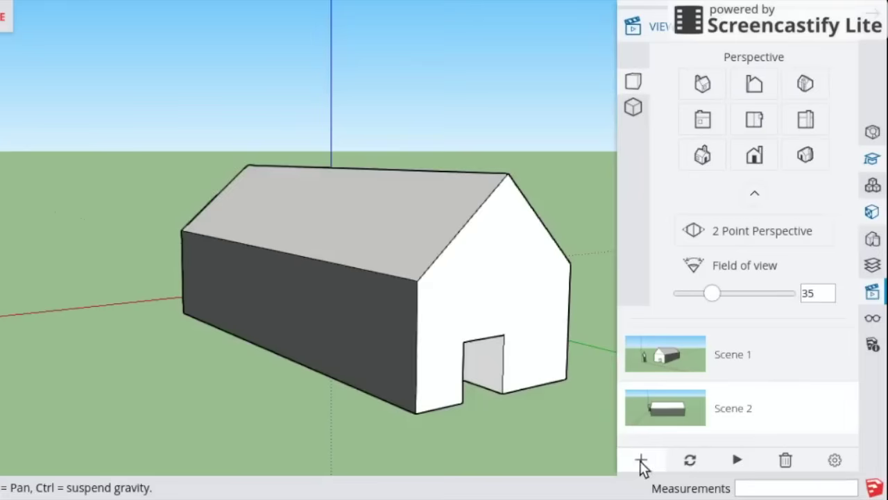
pyautogui.click(641, 462)
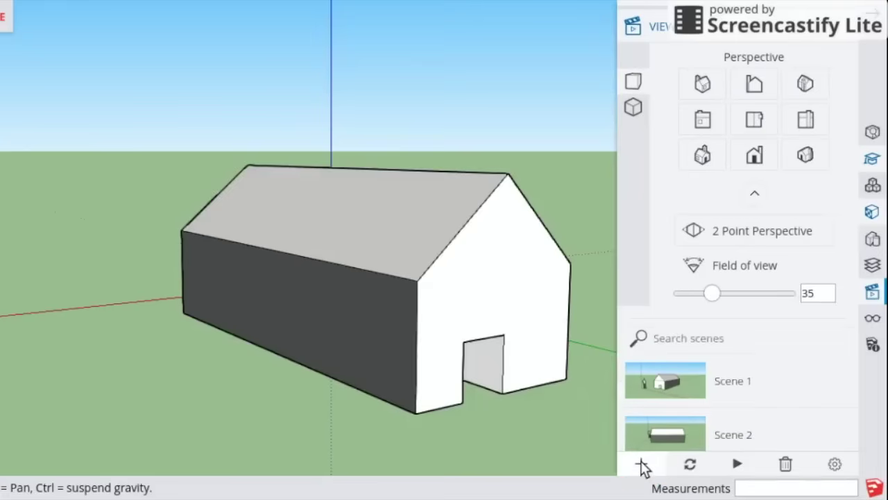
pyautogui.click(642, 465)
pyautogui.click(737, 463)
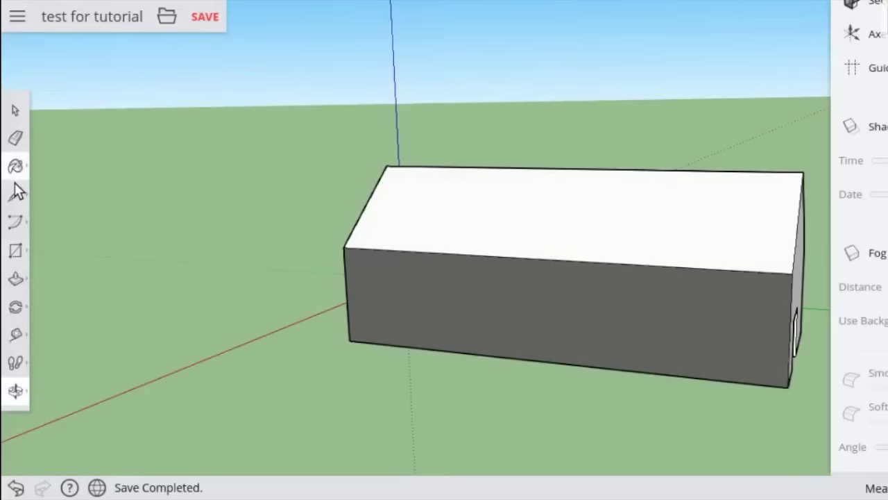
# Step: Place level 3D text 'Bo House' (1' high, 6" extrusion) on the long side wall, then open the main menu
pyautogui.click(15, 251)
pyautogui.click(56, 314)
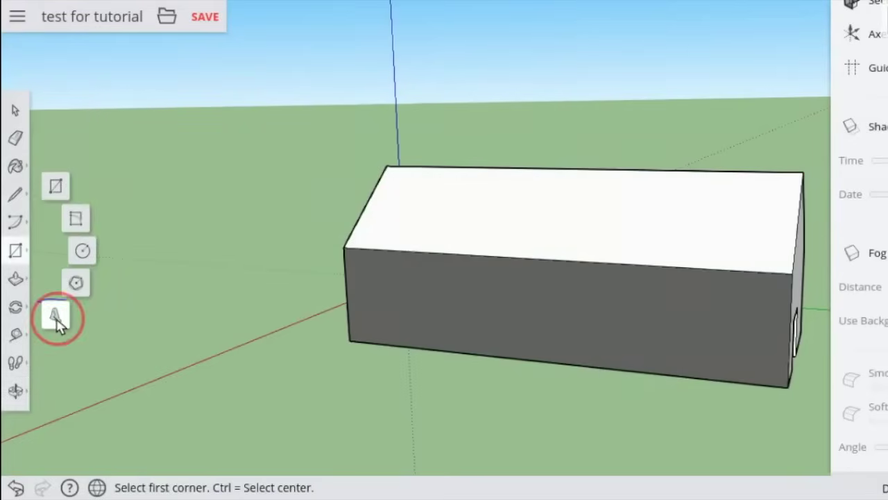
pyautogui.click(460, 305)
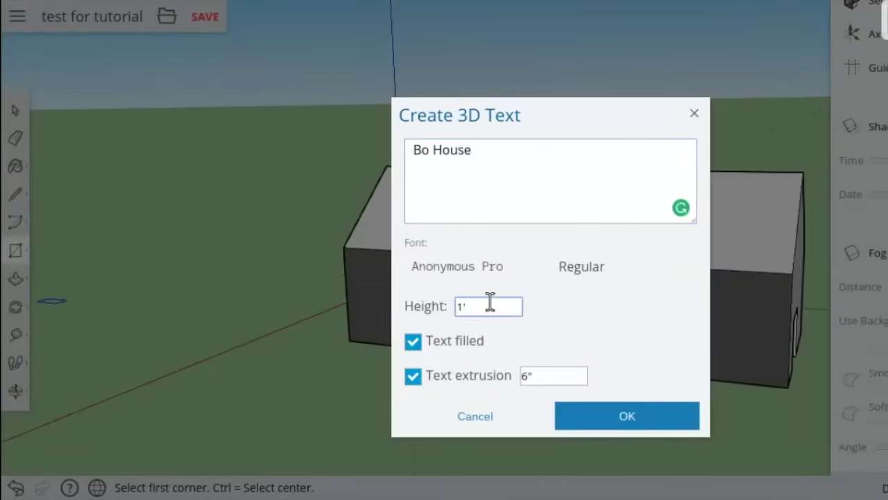
pyautogui.press('Return')
pyautogui.click(520, 336)
pyautogui.press('q')
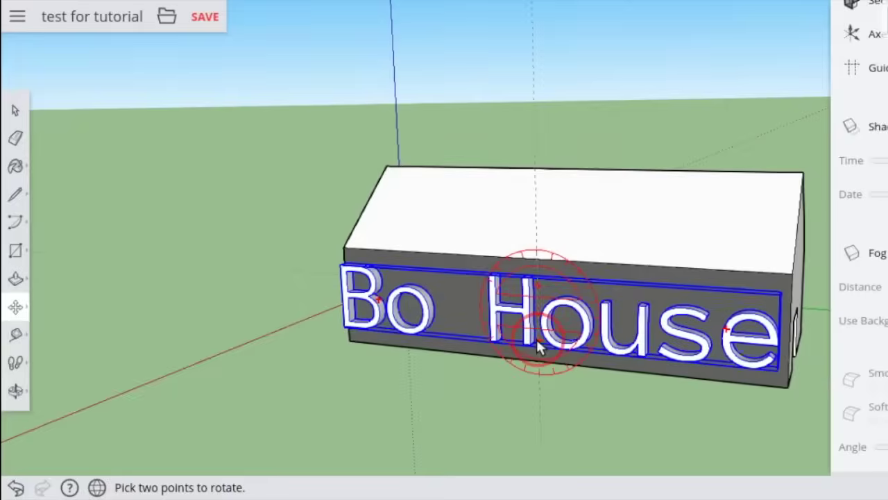
pyautogui.click(534, 337)
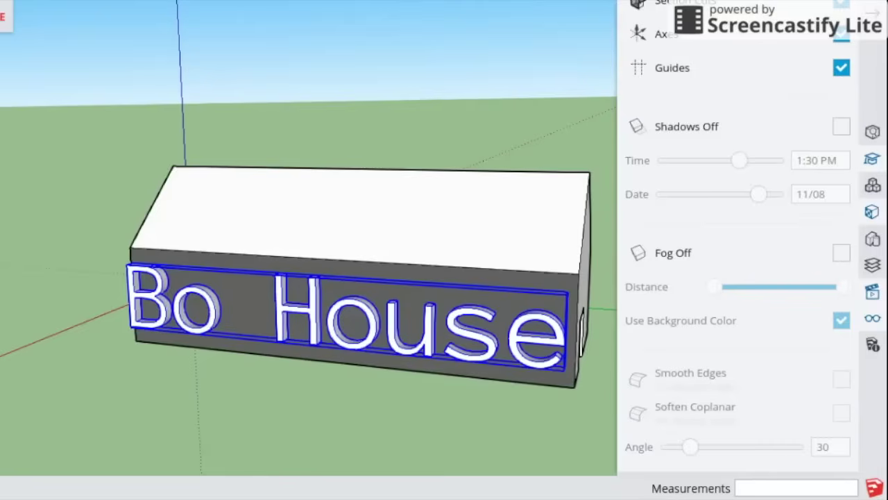
pyautogui.scroll(10, 737, 277)
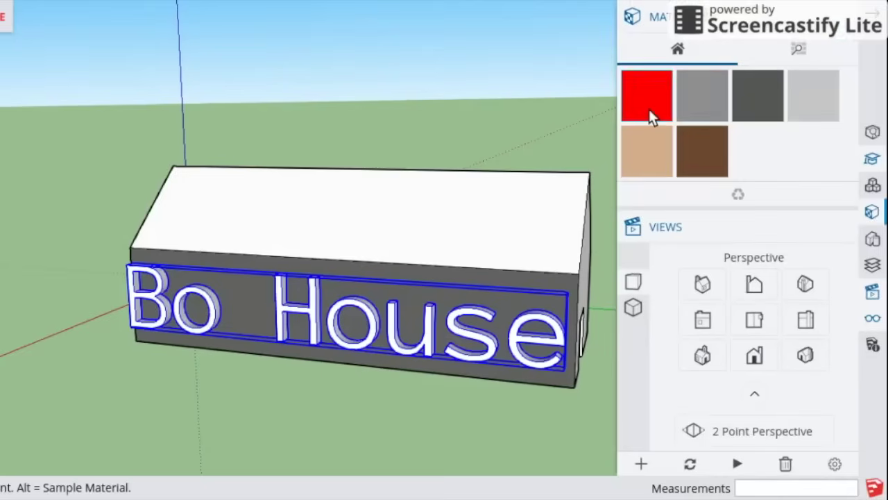
pyautogui.click(17, 18)
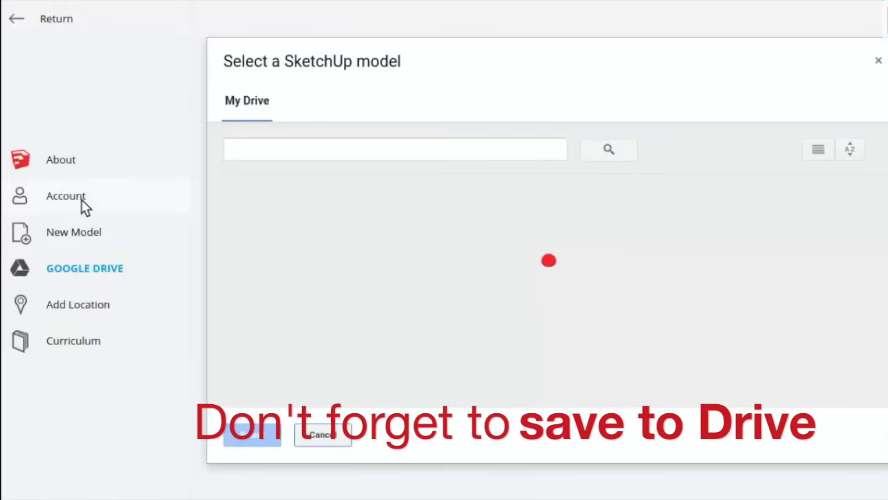